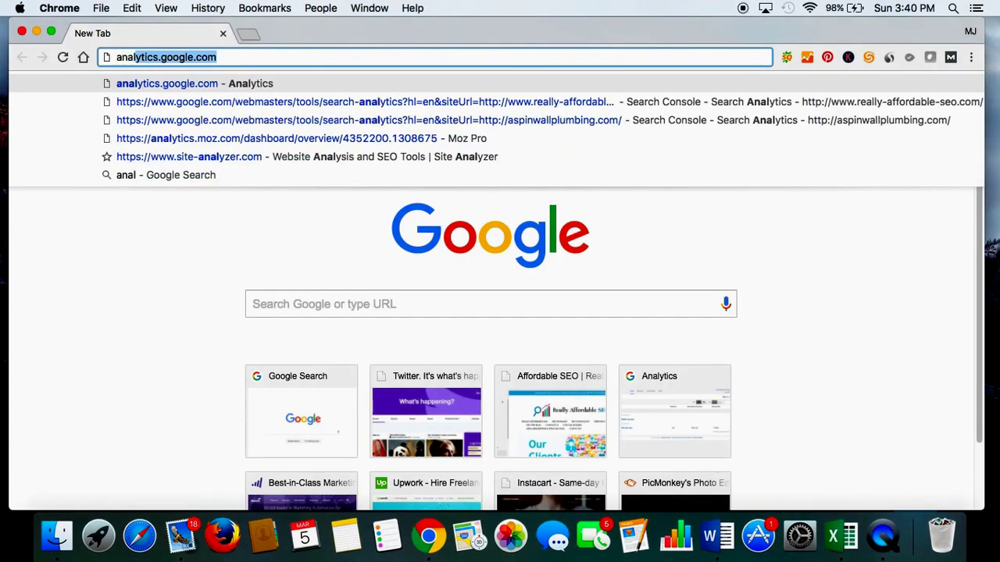
- Open analytics.google.com and set the Audience Overview report's date range to Last 30 days
{"action": "type", "text": ".com"}
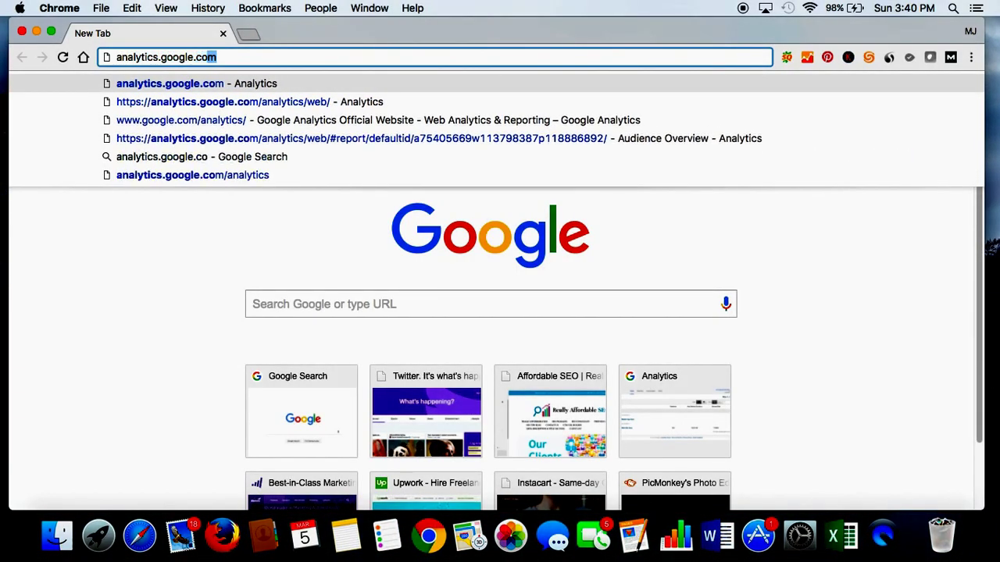
{"action": "key", "text": "Return"}
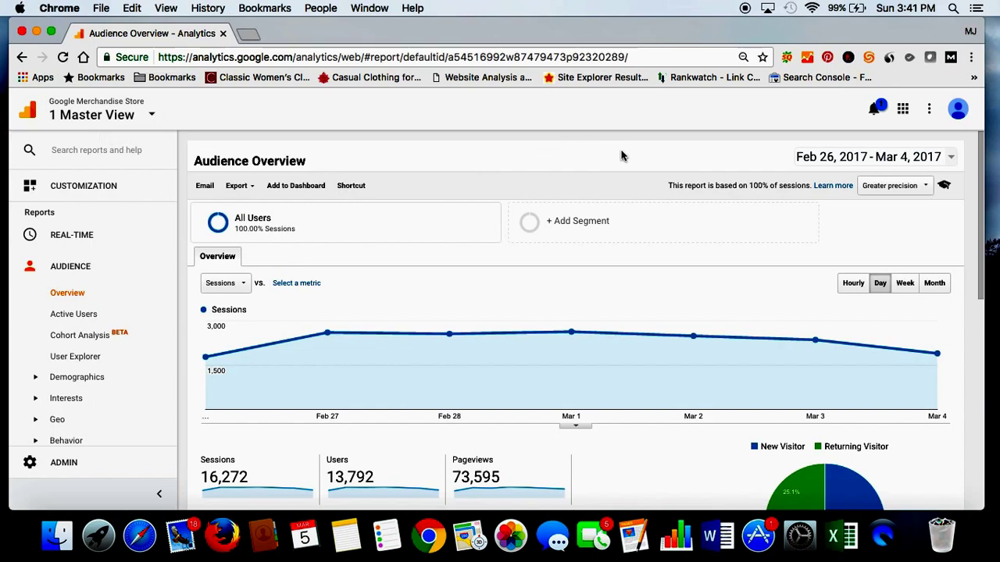
{"action": "left_click", "coordinate": [948, 160]}
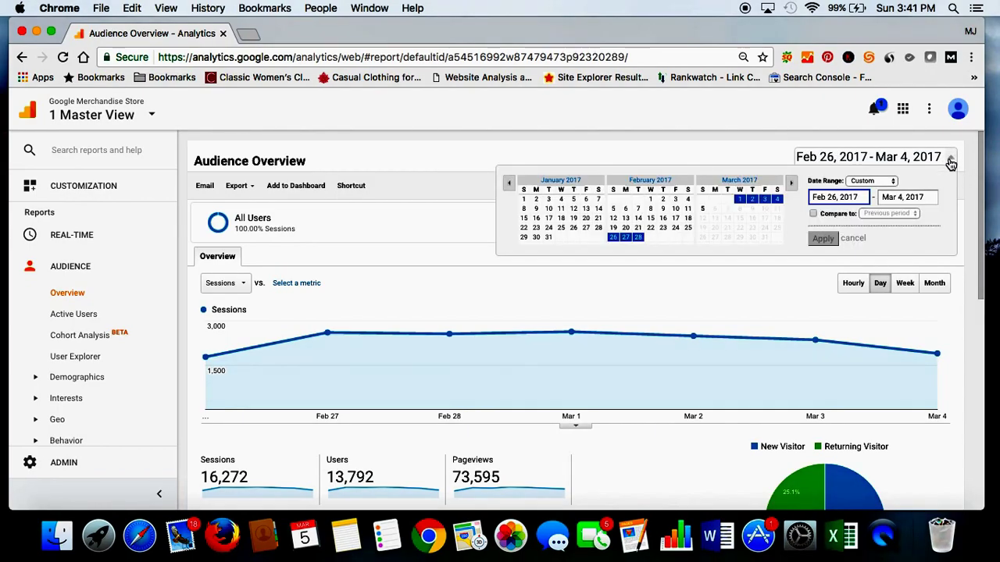
{"action": "left_click", "coordinate": [893, 185]}
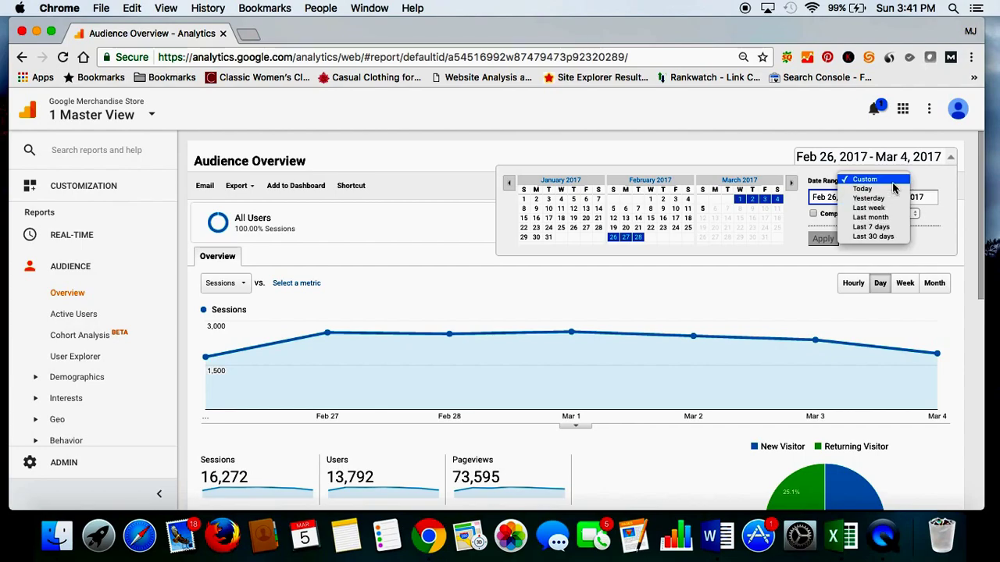
{"action": "left_click", "coordinate": [885, 237]}
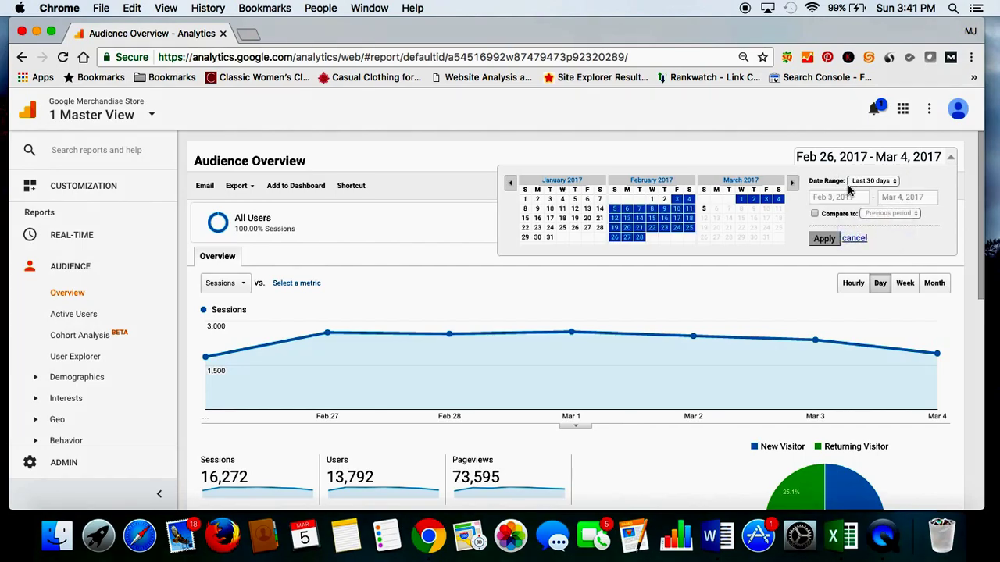
{"action": "left_click", "coordinate": [824, 241]}
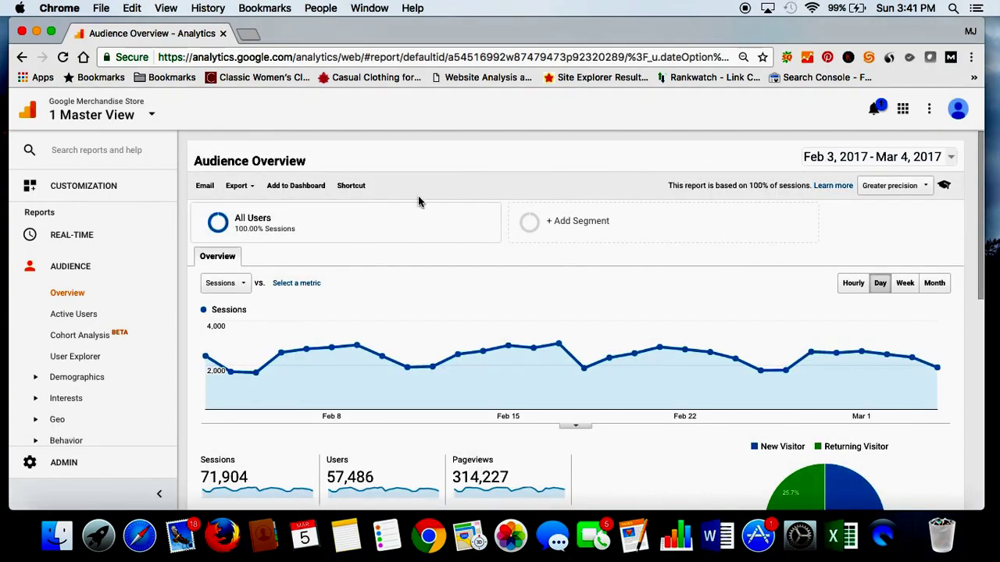
- Examine the daily session values on the Audience Overview chart and the summary metrics and demographics below it
{"action": "mouse_move", "coordinate": [213, 362]}
{"action": "mouse_move", "coordinate": [255, 378]}
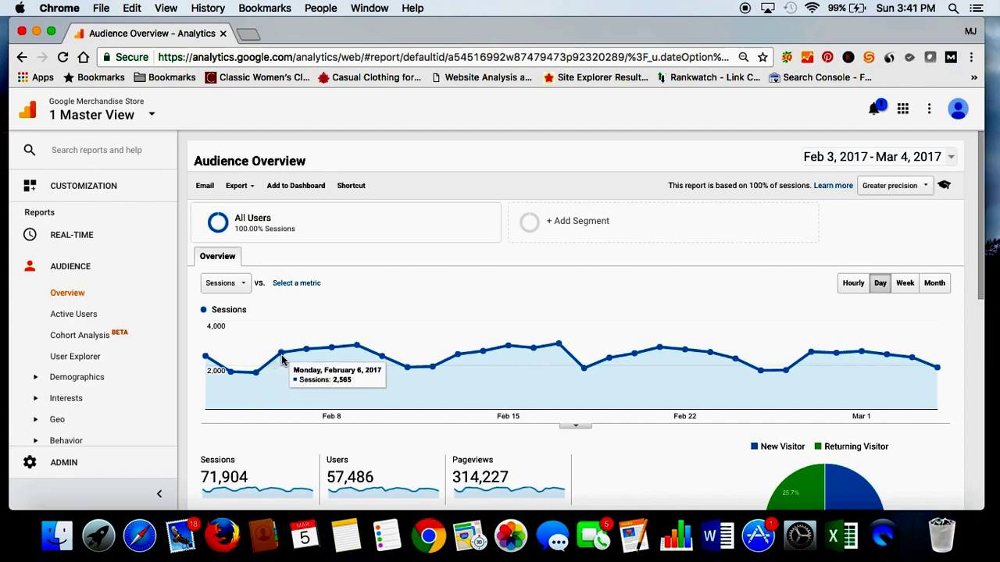
{"action": "mouse_move", "coordinate": [325, 356]}
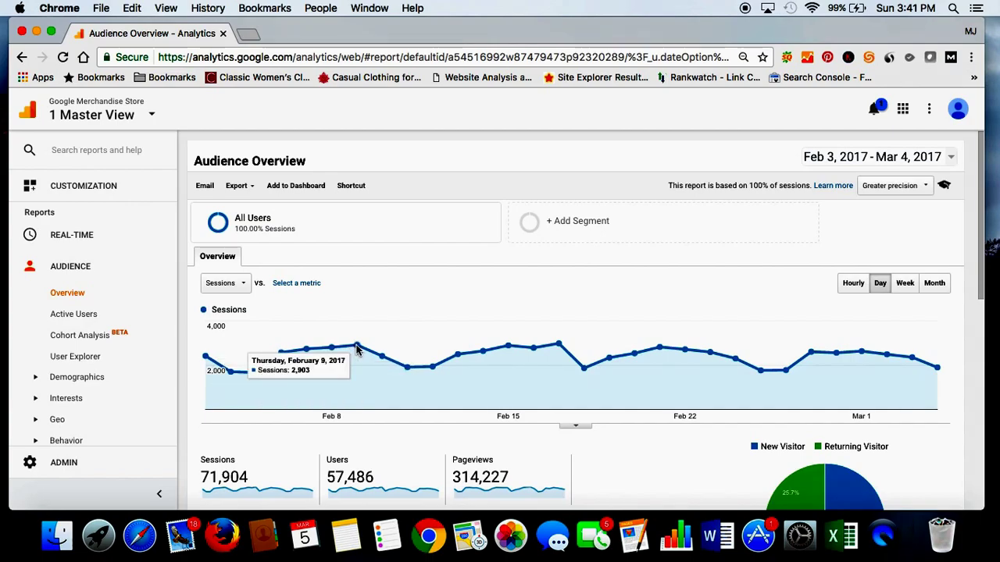
{"action": "mouse_move", "coordinate": [407, 369]}
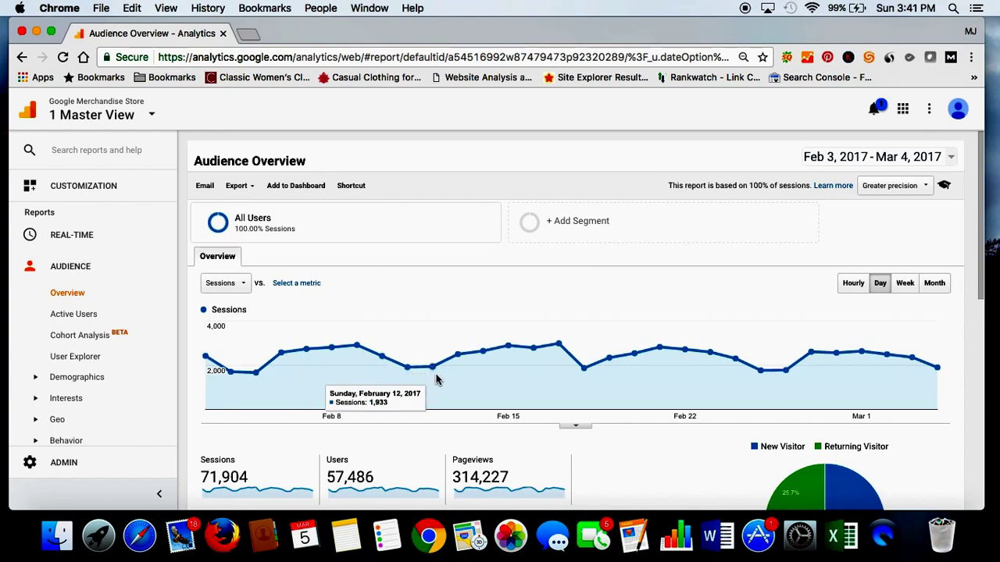
{"action": "mouse_move", "coordinate": [428, 355]}
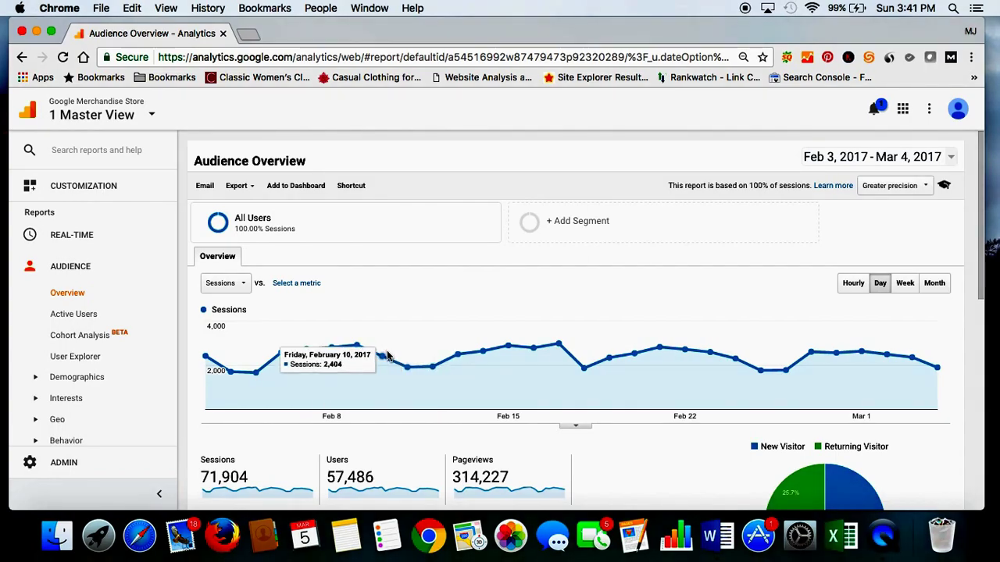
{"action": "mouse_move", "coordinate": [361, 344]}
{"action": "scroll", "coordinate": [360, 340], "scroll_direction": "down", "scroll_amount": 5}
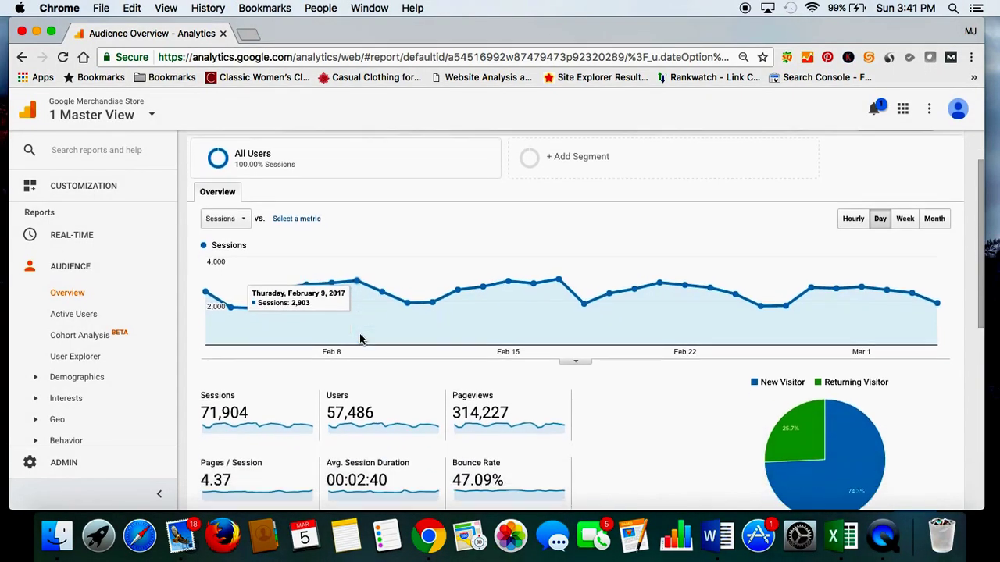
{"action": "scroll", "coordinate": [360, 338], "scroll_direction": "down", "scroll_amount": 3}
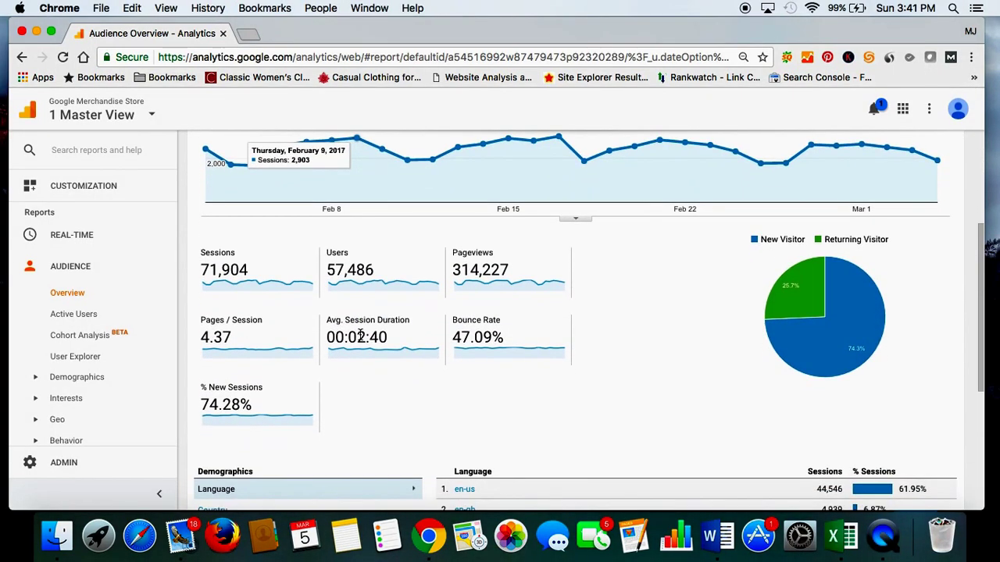
{"action": "scroll", "coordinate": [359, 339], "scroll_direction": "down", "scroll_amount": 2}
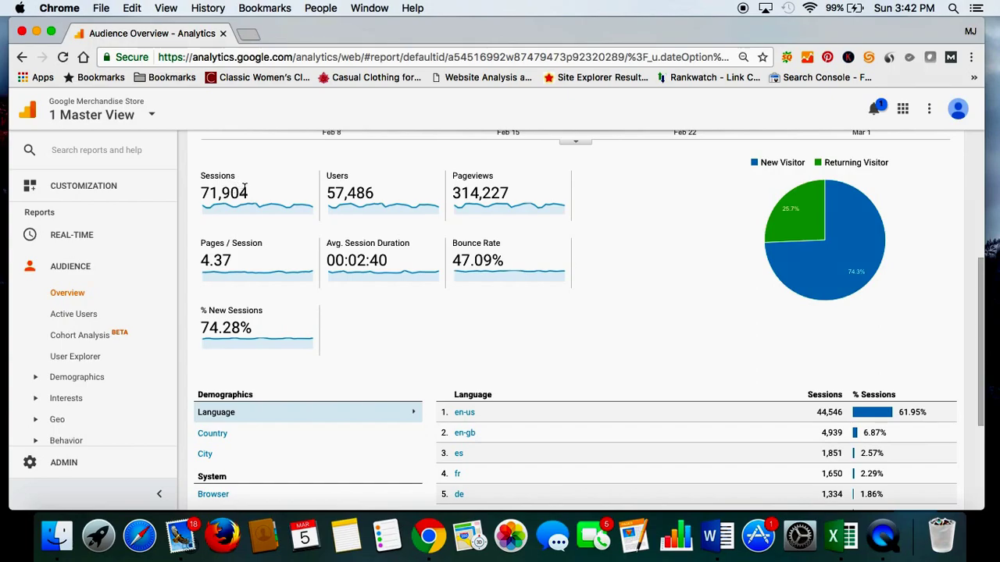
{"action": "scroll", "coordinate": [374, 227], "scroll_direction": "down", "scroll_amount": 1}
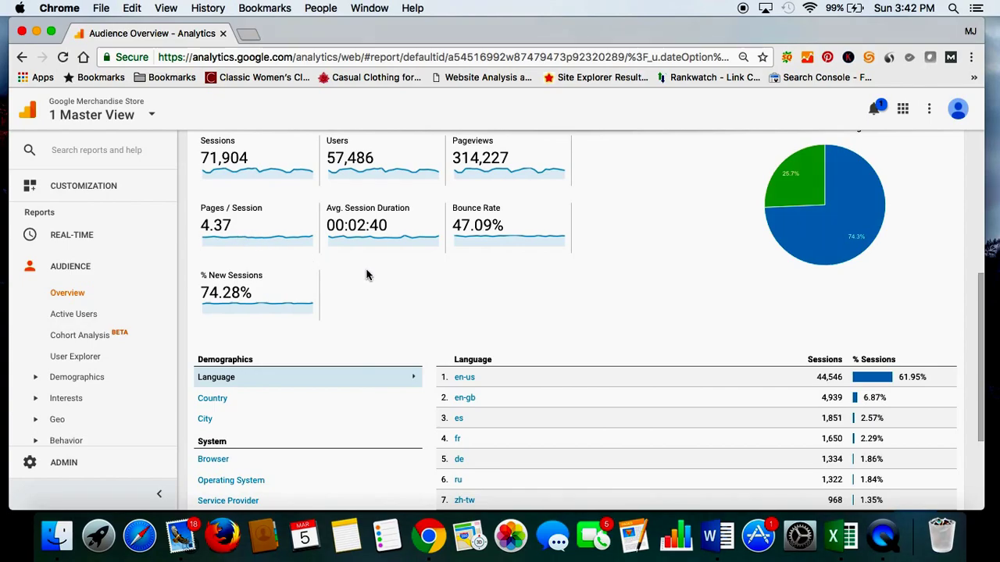
{"action": "scroll", "coordinate": [366, 275], "scroll_direction": "down", "scroll_amount": 1}
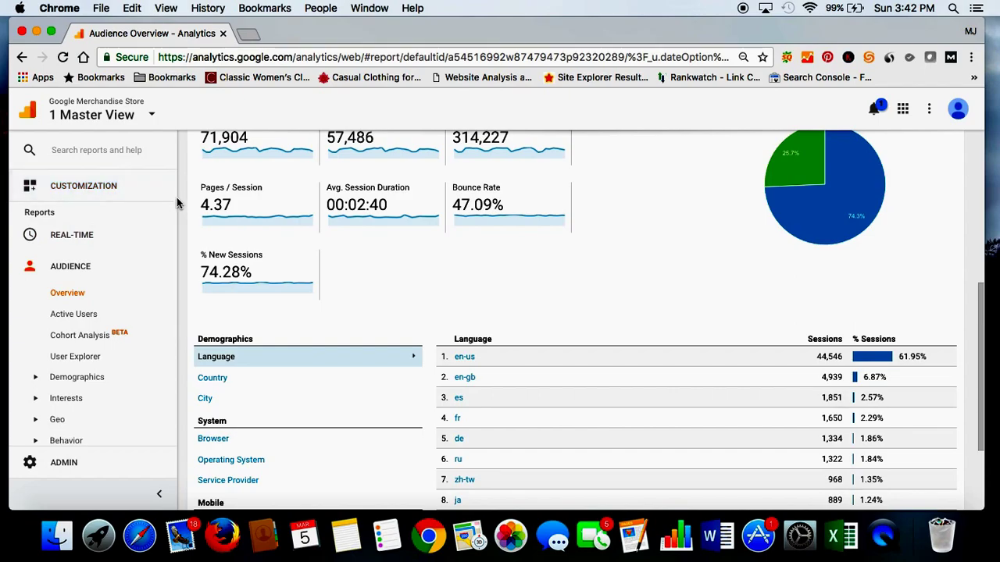
- Open the Channels report for all traffic in the Acquisition section
{"action": "scroll", "coordinate": [172, 227], "scroll_direction": "down", "scroll_amount": 2}
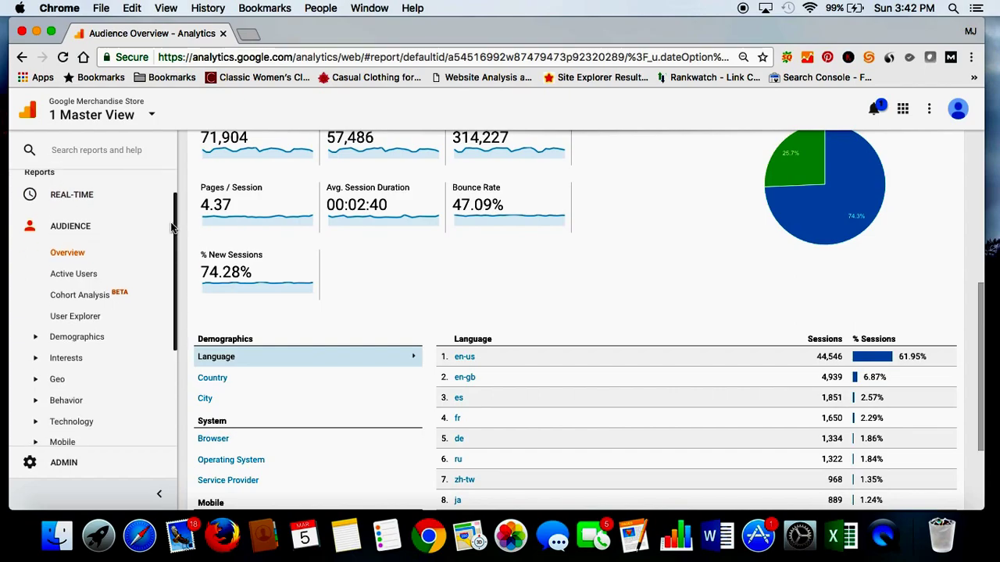
{"action": "scroll", "coordinate": [157, 317], "scroll_direction": "down", "scroll_amount": 8}
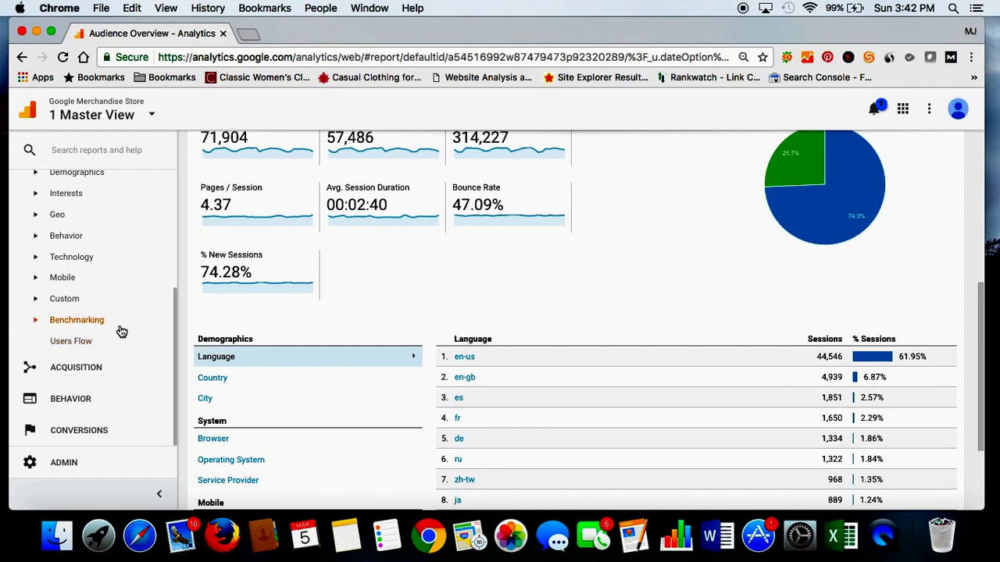
{"action": "left_click", "coordinate": [73, 367]}
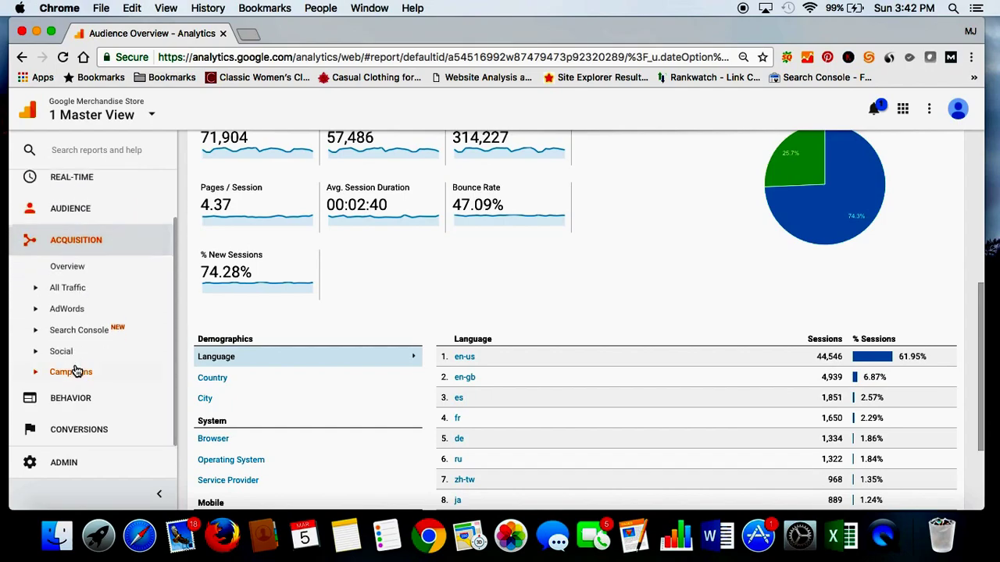
{"action": "left_click", "coordinate": [63, 290]}
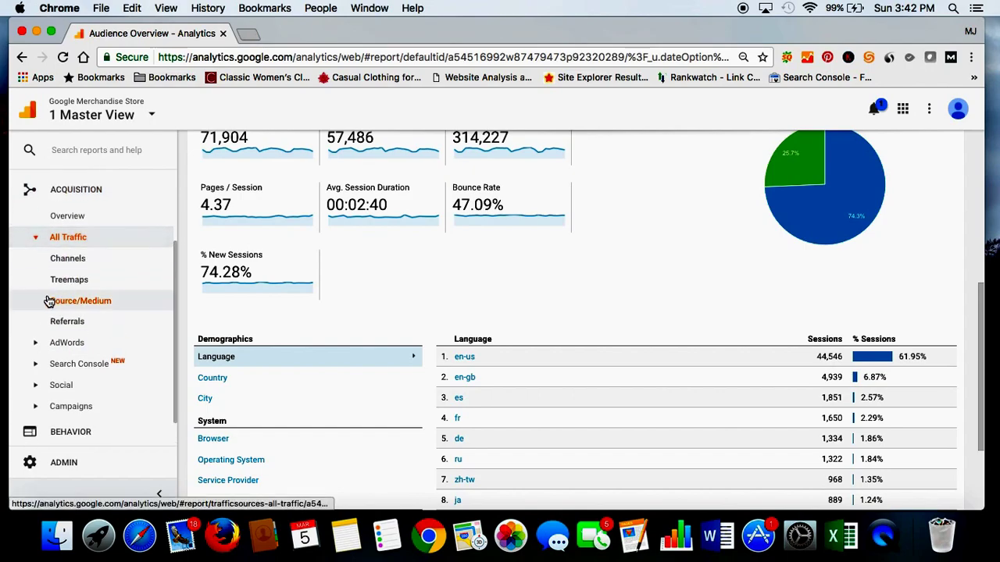
{"action": "left_click", "coordinate": [66, 262]}
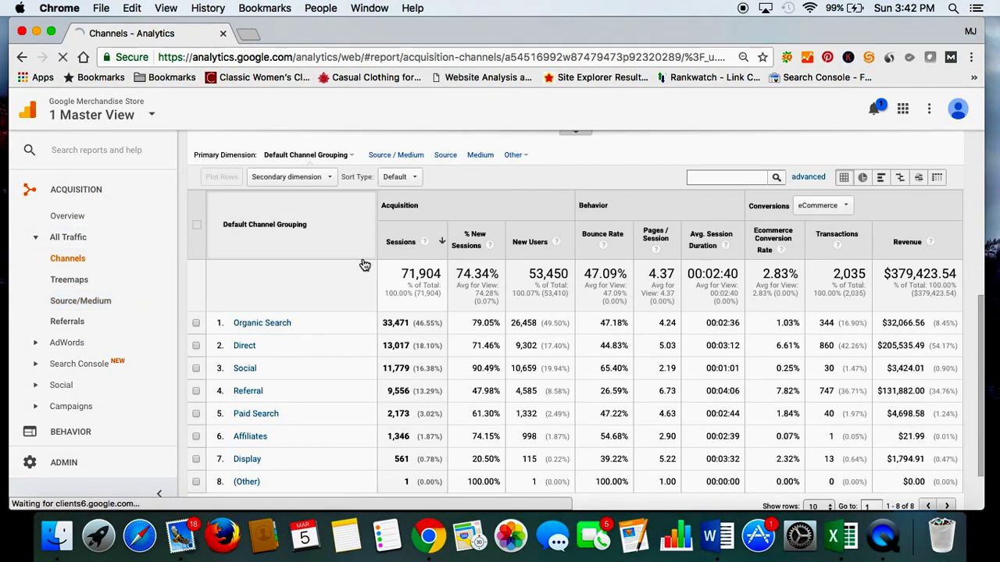
- Review the traffic by channel, view the Social channel's breakdown by social network, and return to the full channel list
{"action": "scroll", "coordinate": [364, 265], "scroll_direction": "up", "scroll_amount": 10}
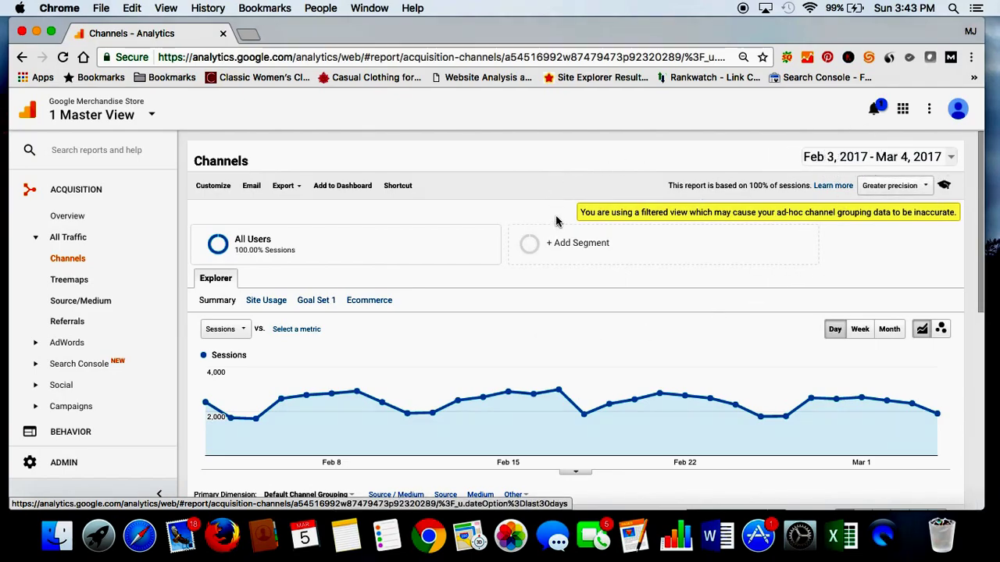
{"action": "scroll", "coordinate": [414, 321], "scroll_direction": "down", "scroll_amount": 2}
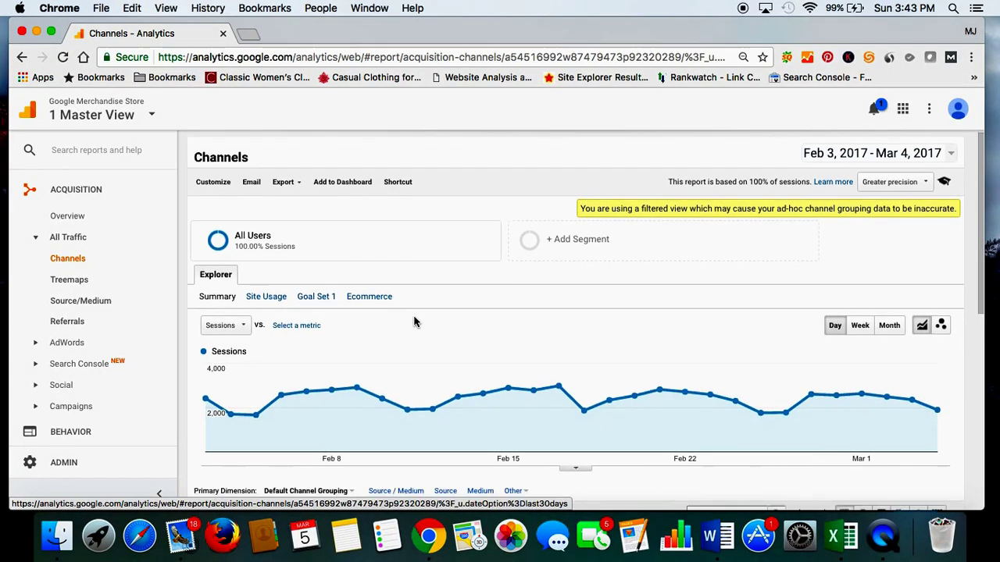
{"action": "scroll", "coordinate": [413, 322], "scroll_direction": "down", "scroll_amount": 7}
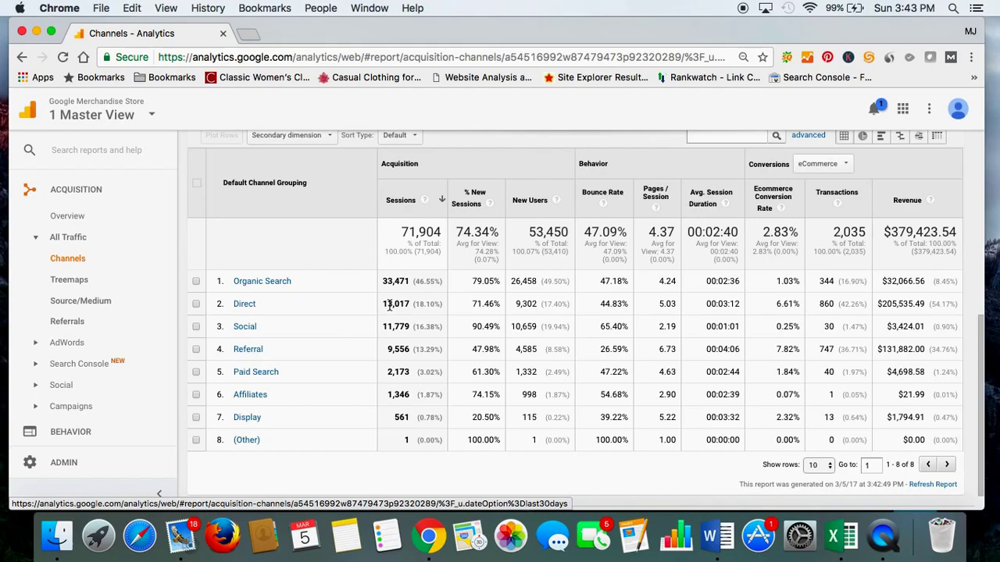
{"action": "left_click", "coordinate": [243, 329]}
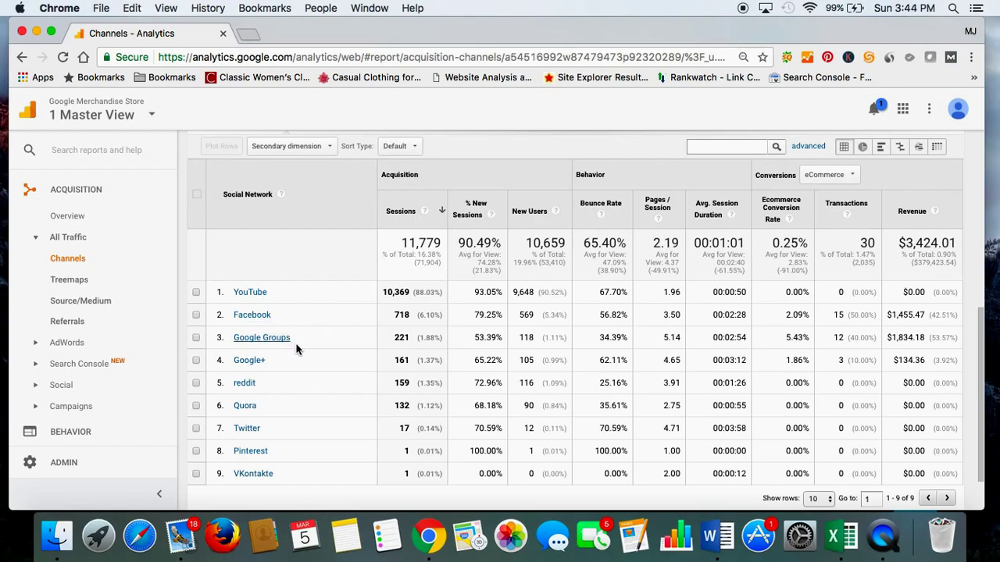
{"action": "left_click", "coordinate": [72, 261]}
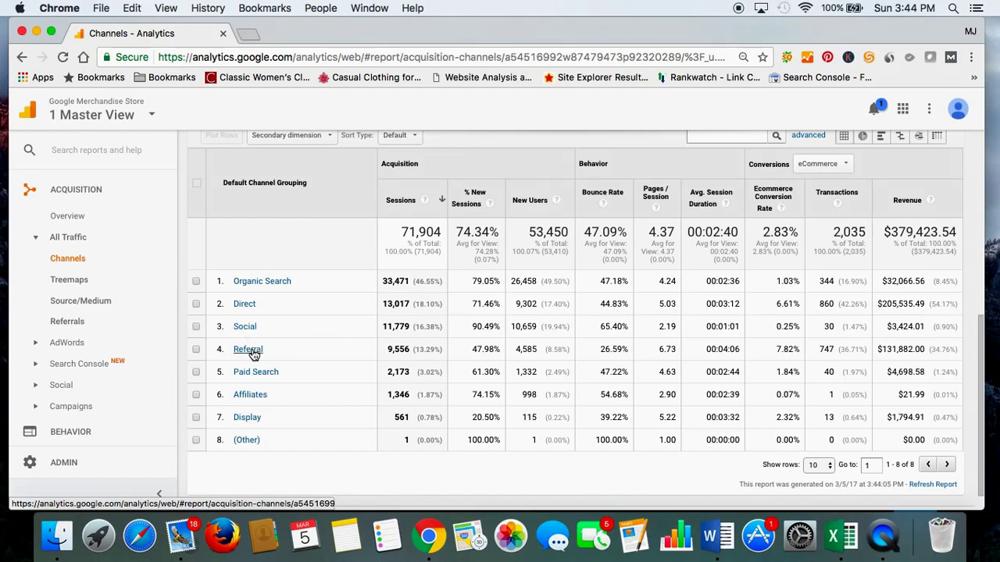
- View the referring sources of the Referral channel and return to the full channel list
{"action": "left_click", "coordinate": [249, 351]}
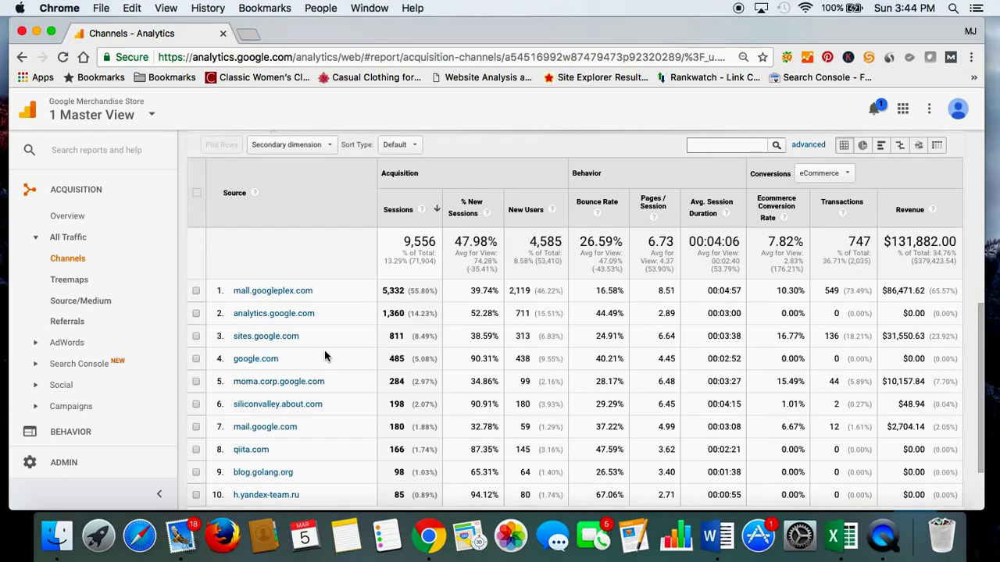
{"action": "scroll", "coordinate": [324, 350], "scroll_direction": "down", "scroll_amount": 2}
{"action": "scroll", "coordinate": [324, 352], "scroll_direction": "down", "scroll_amount": 1}
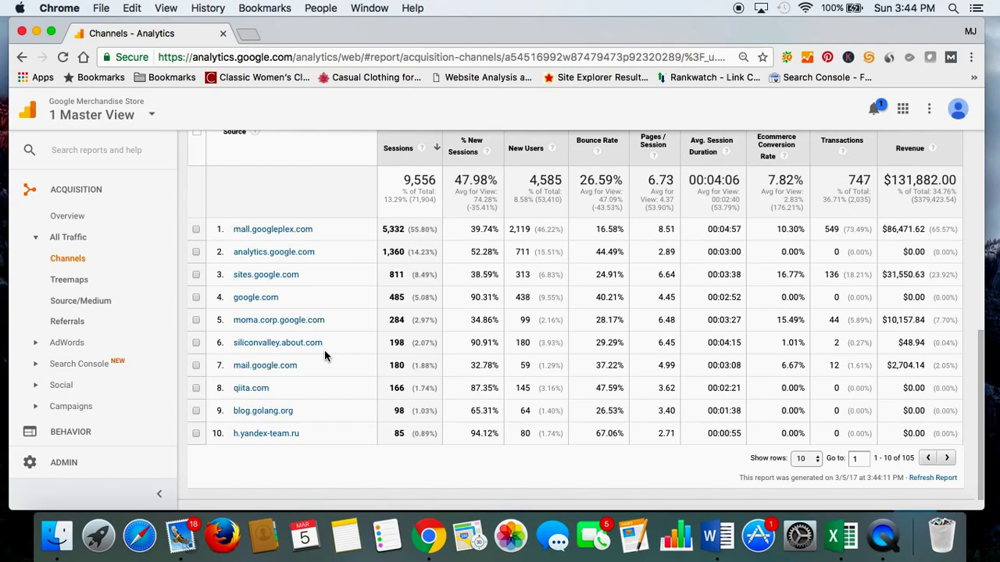
{"action": "scroll", "coordinate": [325, 354], "scroll_direction": "up", "scroll_amount": 3}
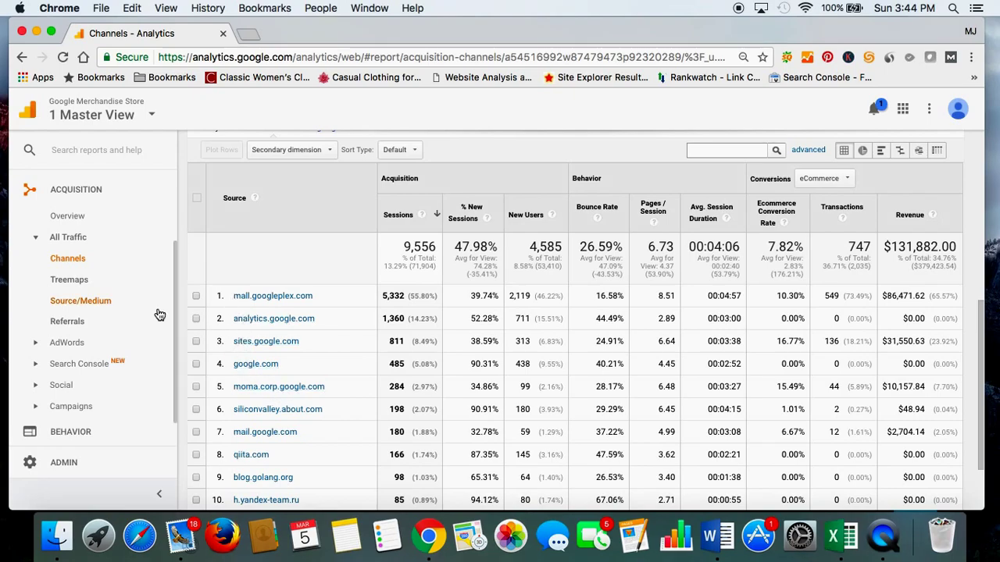
{"action": "left_click", "coordinate": [20, 58]}
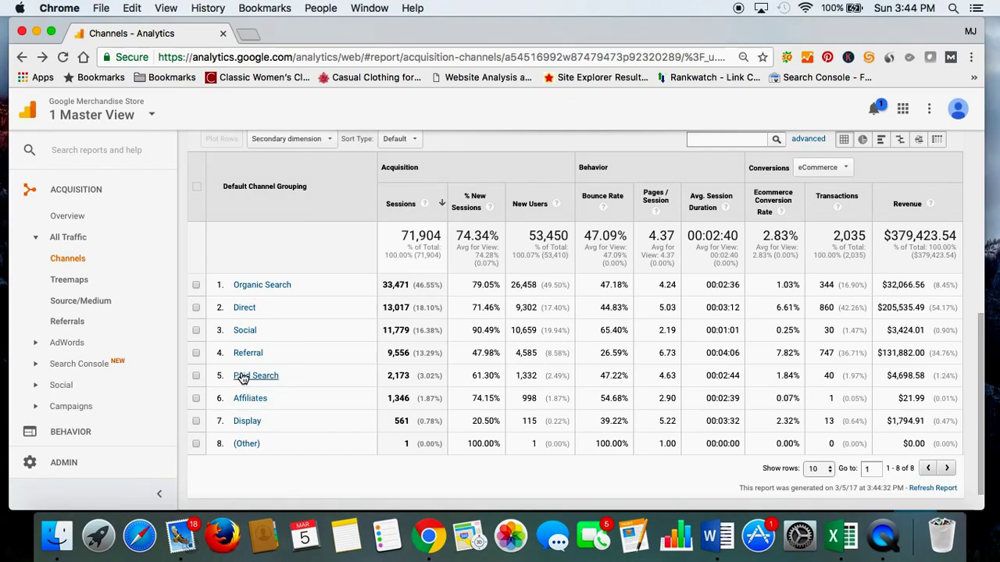
- View the keywords of the Paid Search channel and return to the full channel list
{"action": "left_click", "coordinate": [243, 376]}
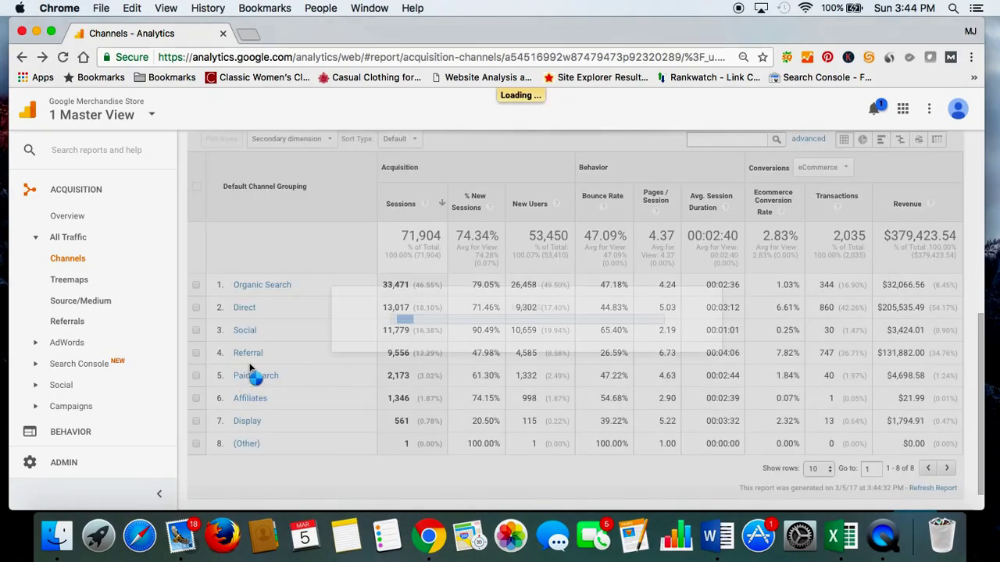
{"action": "scroll", "coordinate": [275, 365], "scroll_direction": "down", "scroll_amount": 2}
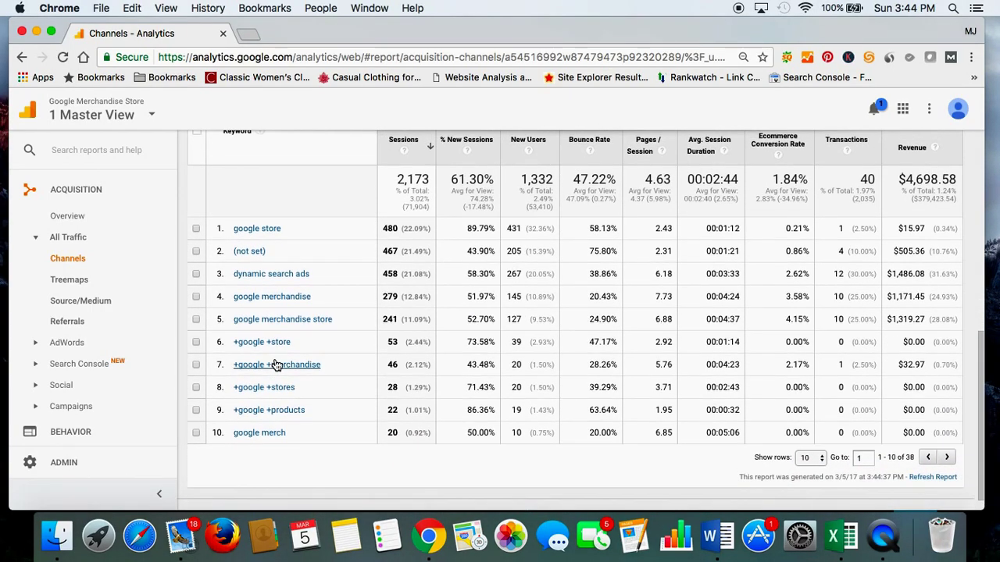
{"action": "scroll", "coordinate": [286, 377], "scroll_direction": "up", "scroll_amount": 2}
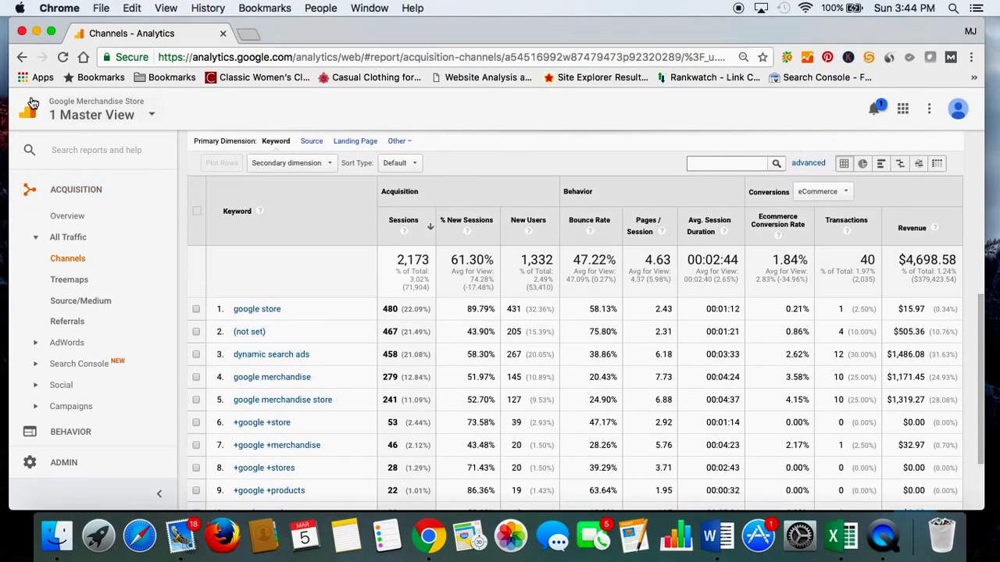
{"action": "left_click", "coordinate": [21, 58]}
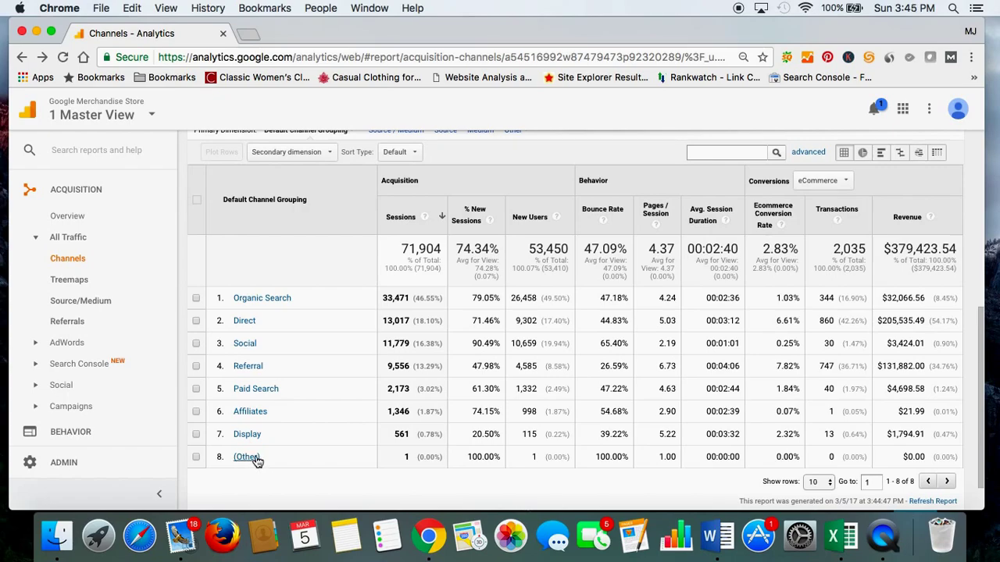
- Check which row counts can be shown in the channel table, keeping the current choice
{"action": "scroll", "coordinate": [307, 460], "scroll_direction": "up", "scroll_amount": 1}
{"action": "scroll", "coordinate": [307, 459], "scroll_direction": "down", "scroll_amount": 2}
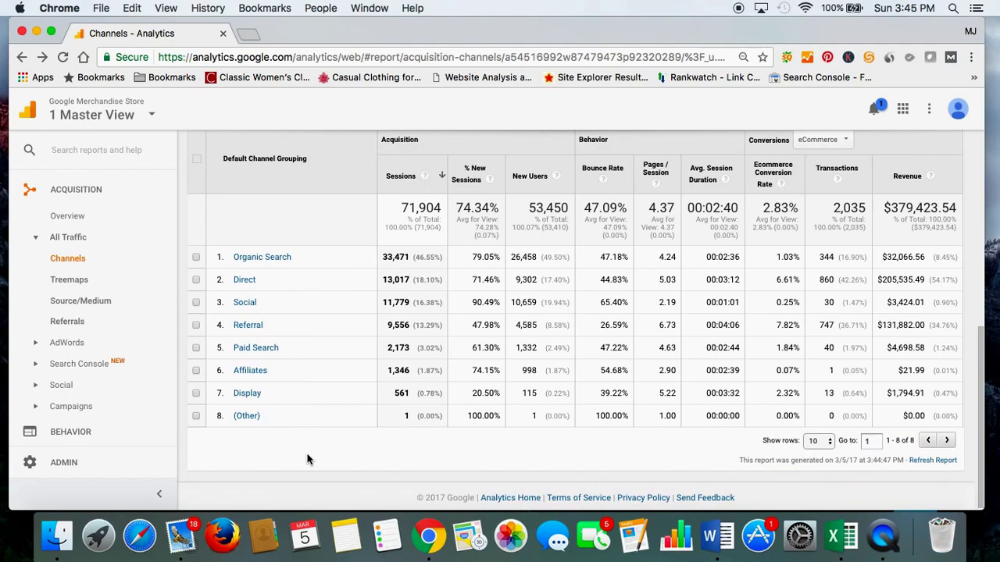
{"action": "left_click", "coordinate": [828, 443]}
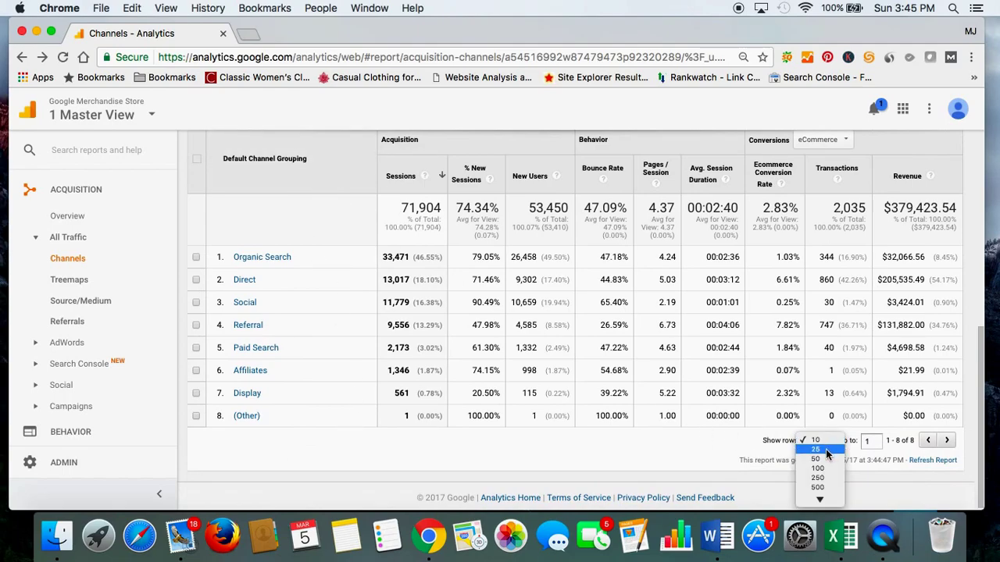
{"action": "left_click", "coordinate": [708, 419]}
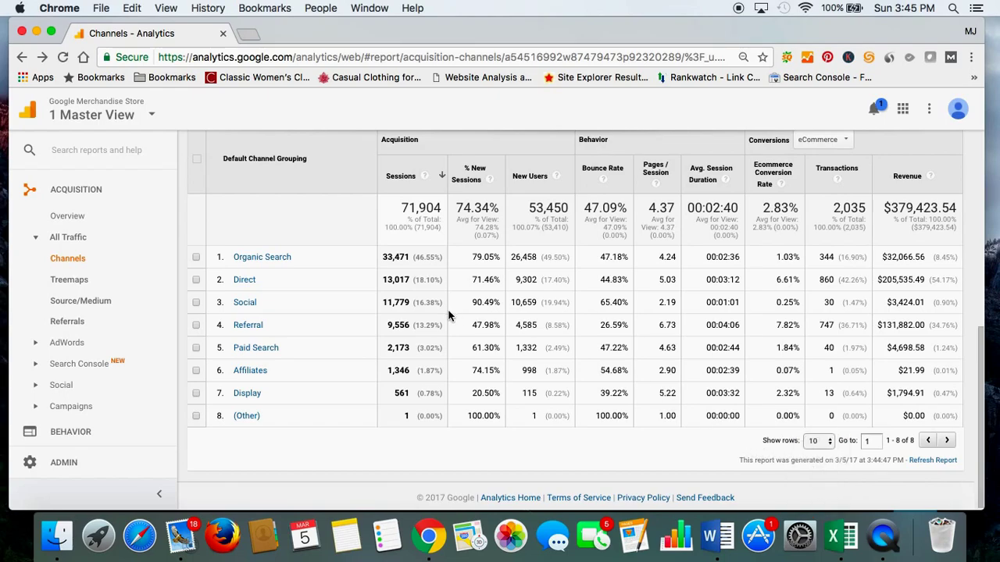
{"action": "scroll", "coordinate": [95, 351], "scroll_direction": "down", "scroll_amount": 2}
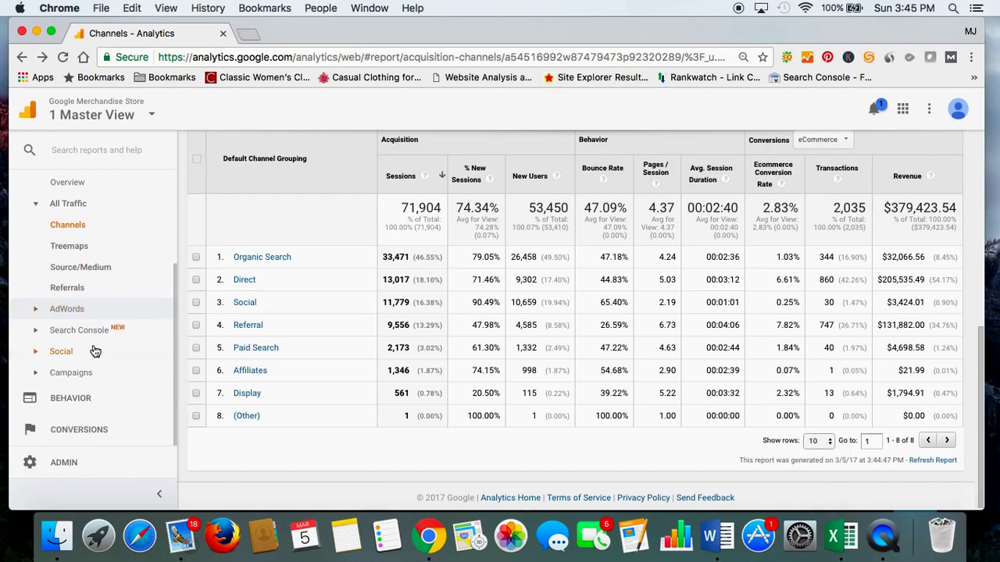
{"action": "scroll", "coordinate": [95, 351], "scroll_direction": "up", "scroll_amount": 5}
{"action": "scroll", "coordinate": [557, 323], "scroll_direction": "up", "scroll_amount": 1}
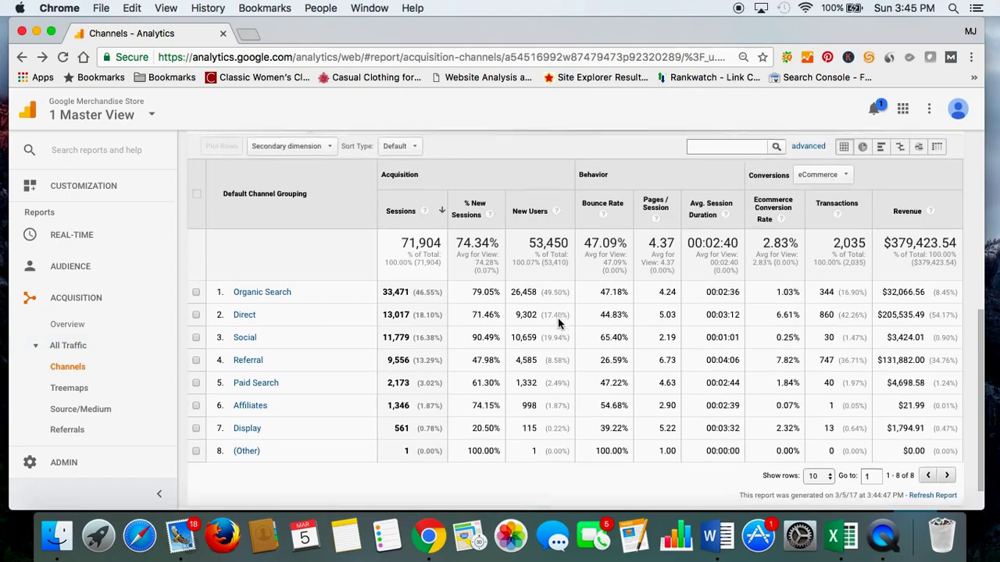
{"action": "scroll", "coordinate": [557, 323], "scroll_direction": "up", "scroll_amount": 1}
{"action": "left_click_drag", "start_coordinate": [981, 342], "coordinate": [980, 168]}
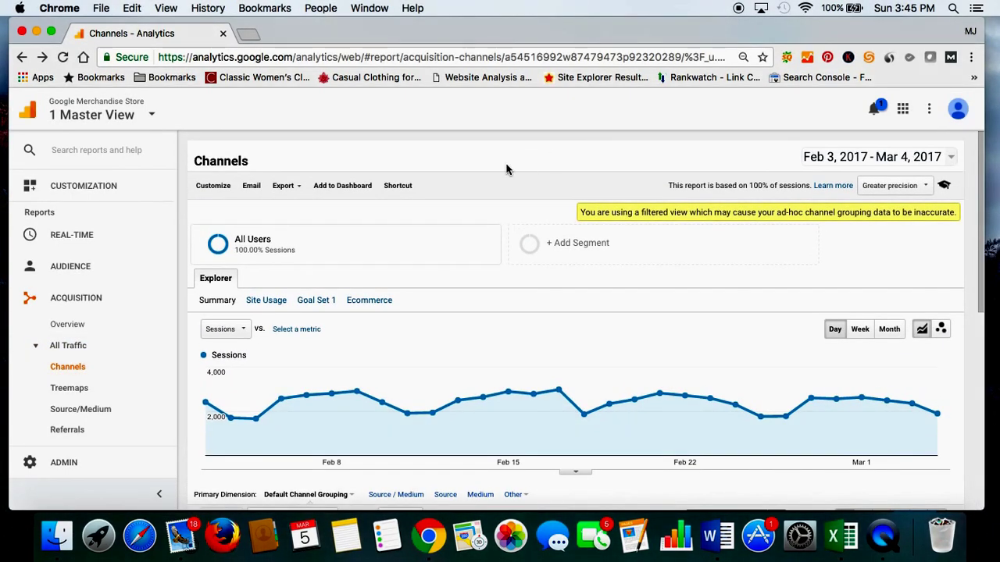